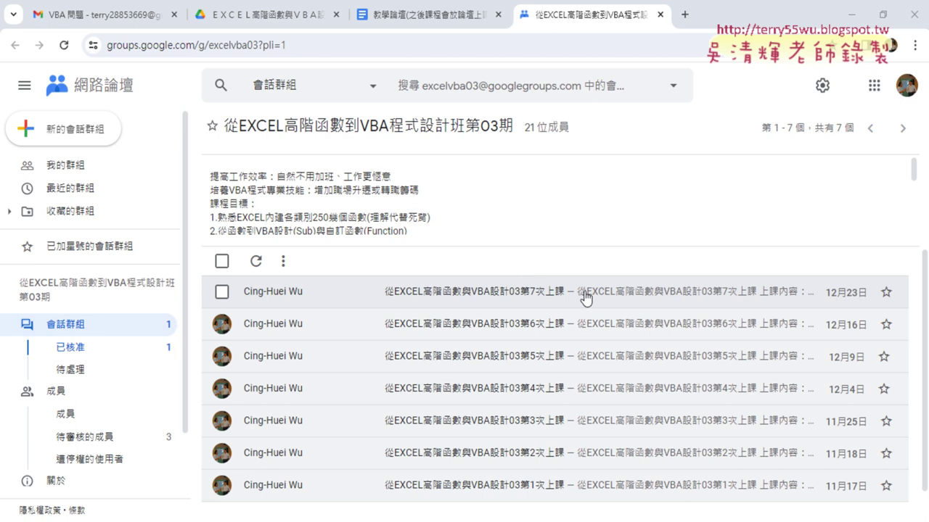
# - Open the post 從EXCEL高階函數與VBA設計03第7次上課 from the group's conversation list
pyautogui.click(572, 291)
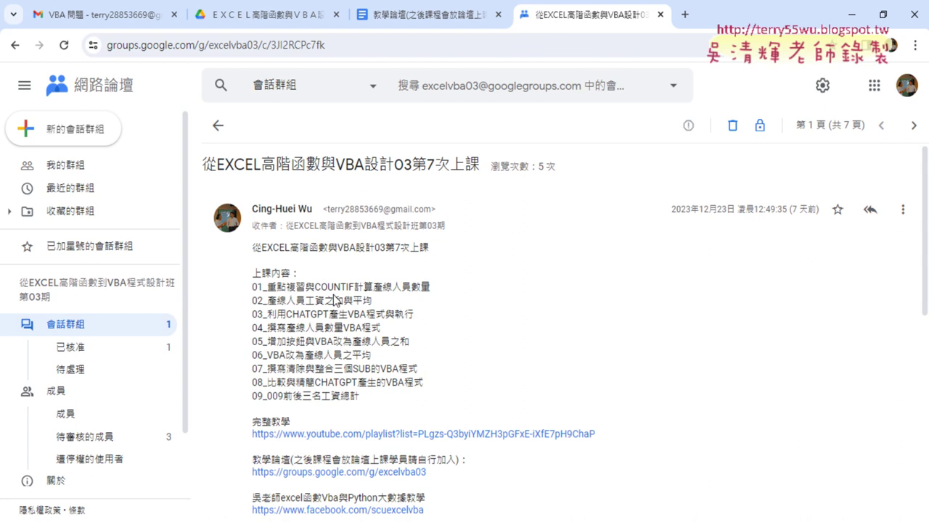
# - Highlight 'COUNTIF計算產線人員數量' in line 01 of the lesson list
pyautogui.moveTo(429, 287); pyautogui.dragTo(314, 289)
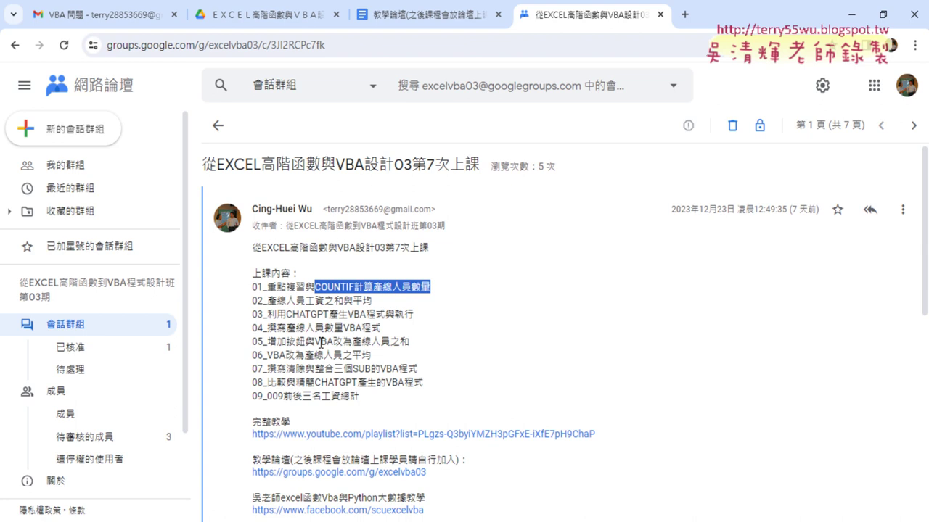
# - Highlight COUNT in line 01, VBA in line 06, and '整合三個SUB的VBA程式' in line 07
pyautogui.click(334, 284)
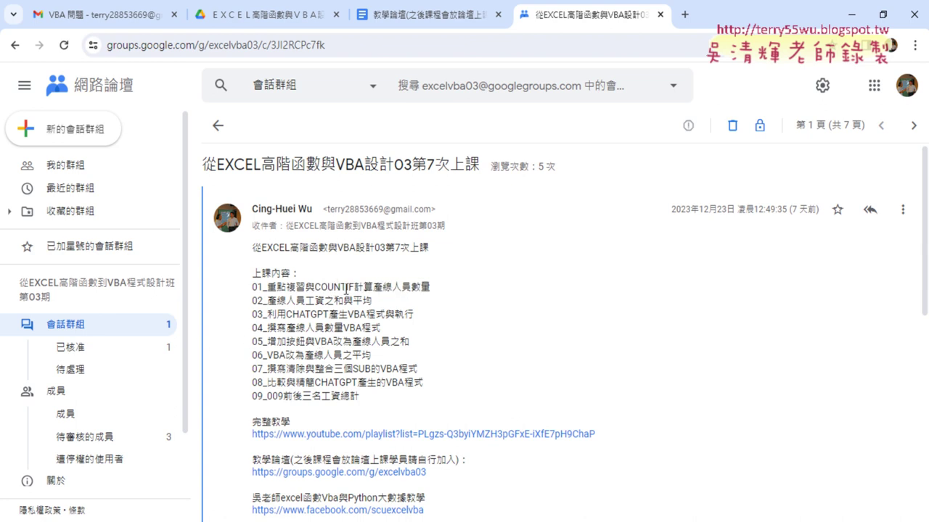
pyautogui.moveTo(346, 291); pyautogui.dragTo(315, 290)
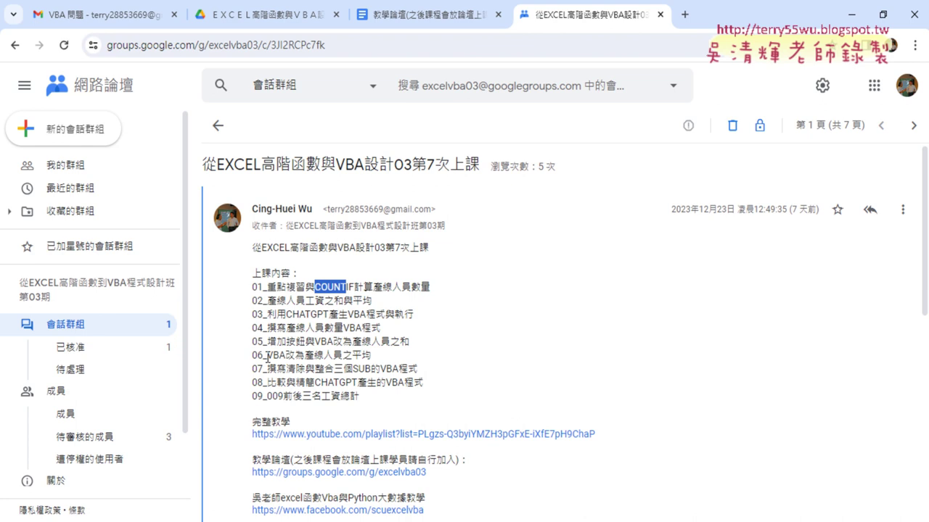
pyautogui.moveTo(265, 356); pyautogui.dragTo(286, 358)
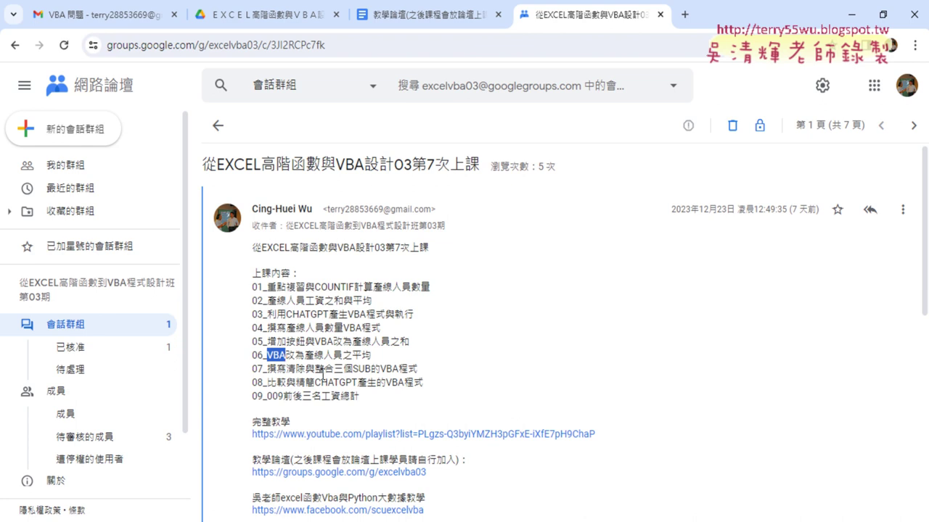
pyautogui.moveTo(314, 369); pyautogui.dragTo(419, 370)
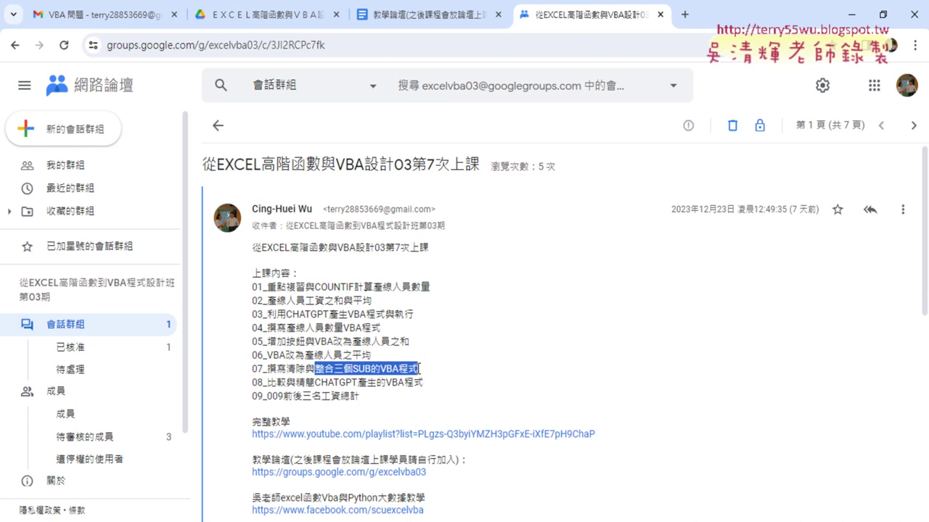
# - Highlight CHATGPT in line 08, then open 011苗栗和宜蘭的總人數.xlsx from its folder
pyautogui.moveTo(314, 382); pyautogui.dragTo(356, 382)
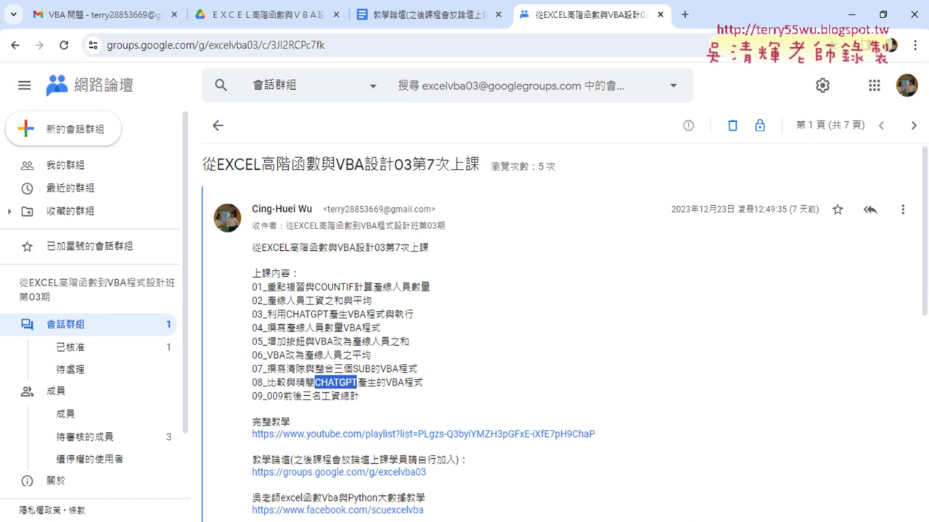
pyautogui.hotkey('alt', 'Tab')
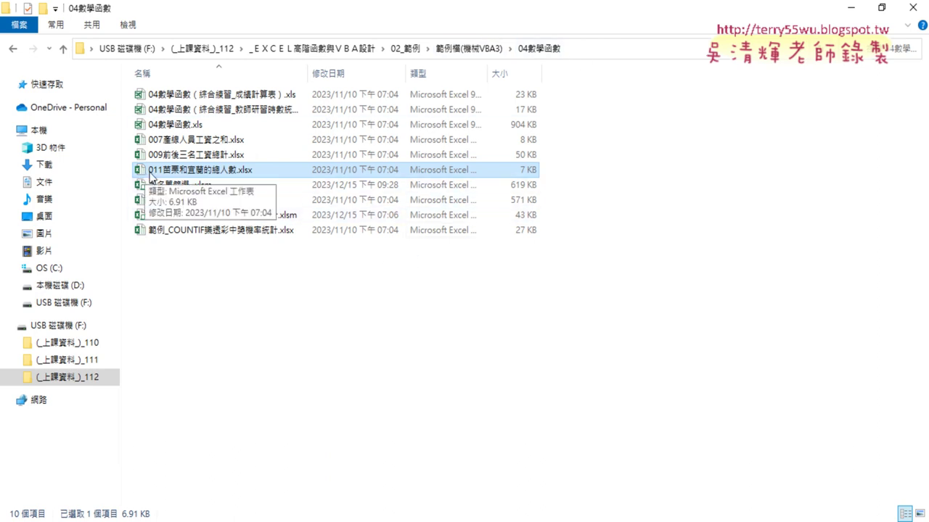
pyautogui.moveTo(338, 176)
pyautogui.press('Return')
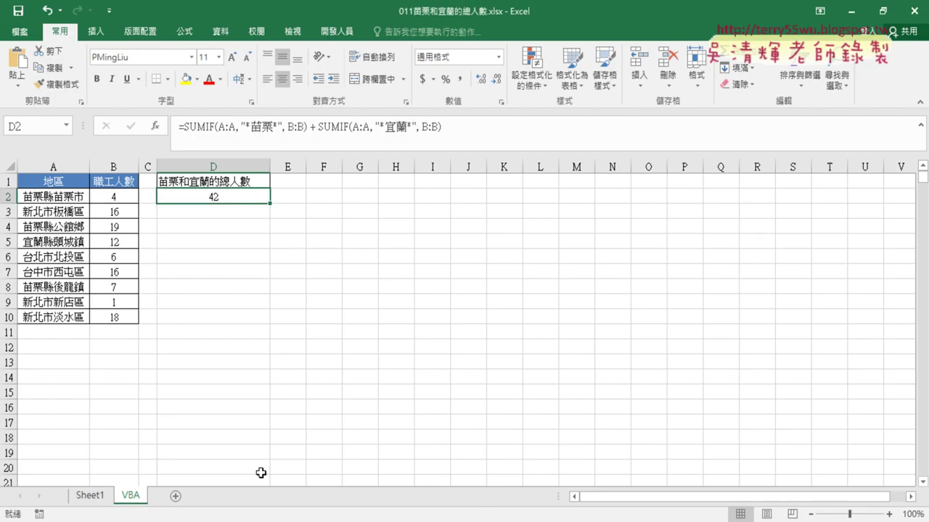
# - Clear D2 on Sheet1 and the VBA sheet, then zoom Sheet1 to 130%
pyautogui.click(98, 500)
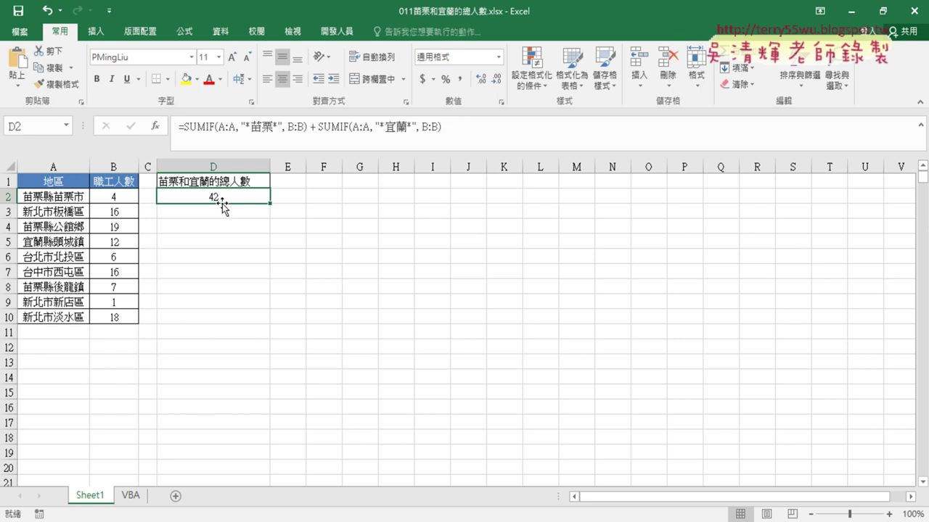
pyautogui.press('Delete')
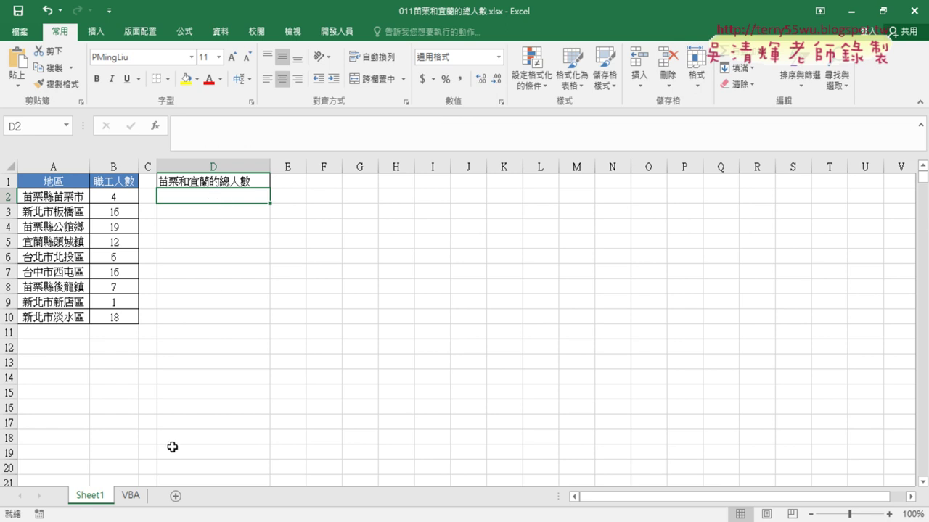
pyautogui.click(133, 498)
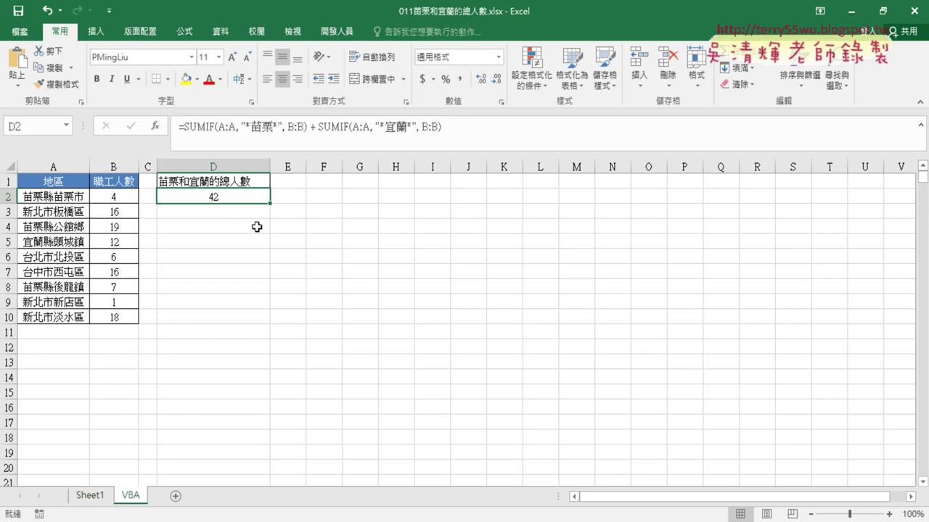
pyautogui.press('Delete')
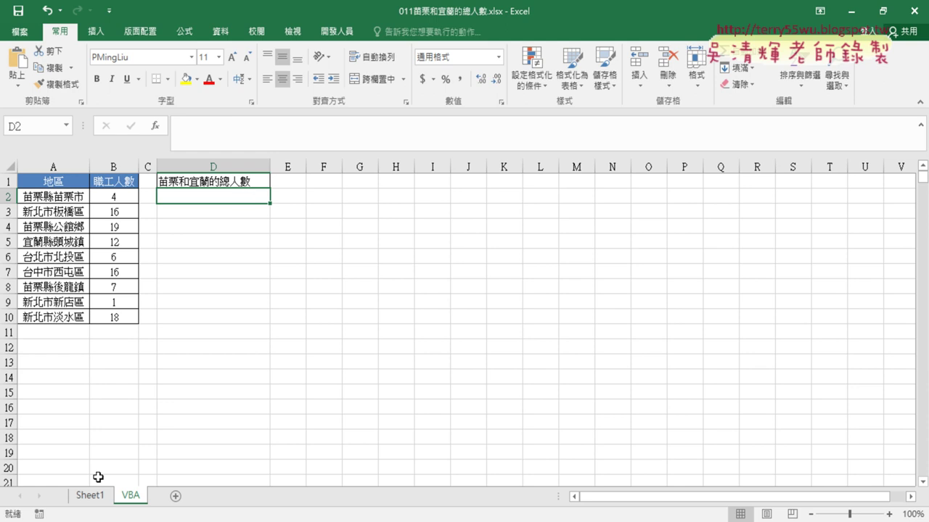
pyautogui.click(90, 497)
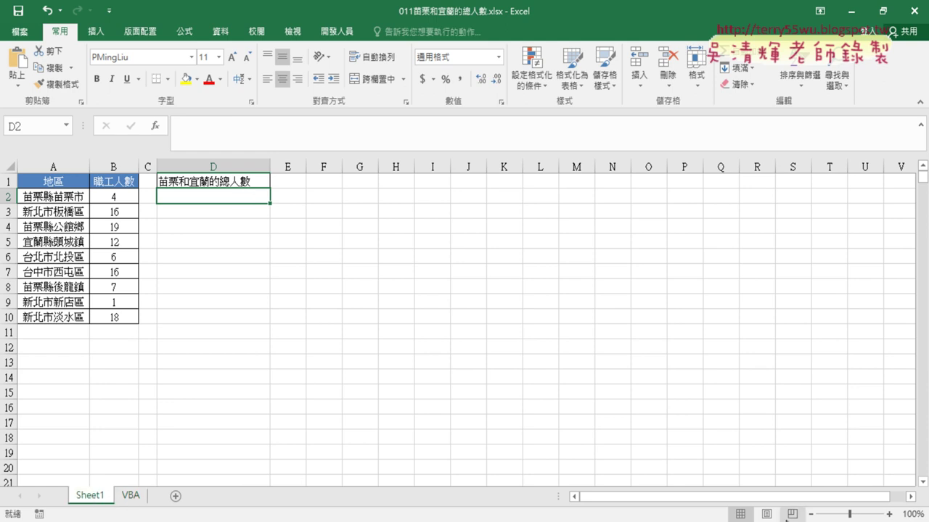
pyautogui.click(887, 516)
pyautogui.click(887, 515)
pyautogui.click(887, 515)
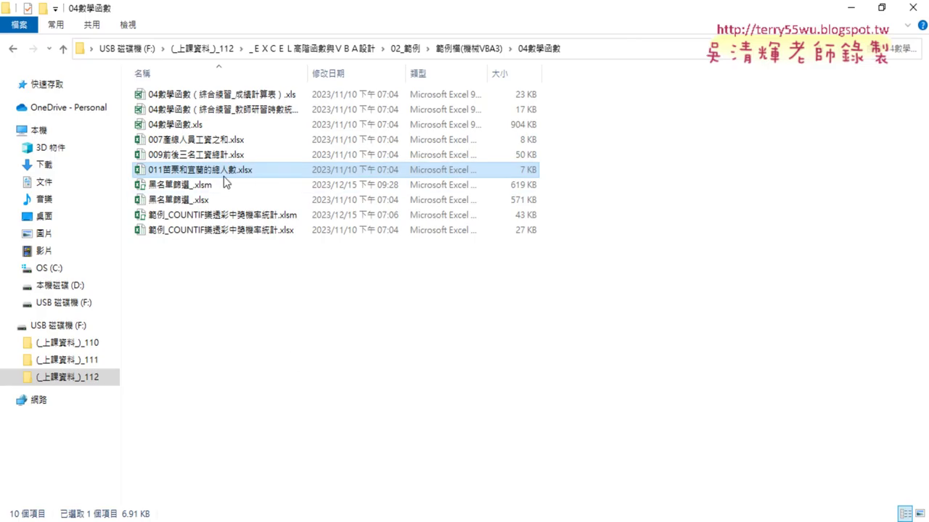
# - Select 009前後三名工資總計.xlsx, then minimize the 04數學函數 folder window
pyautogui.click(194, 156)
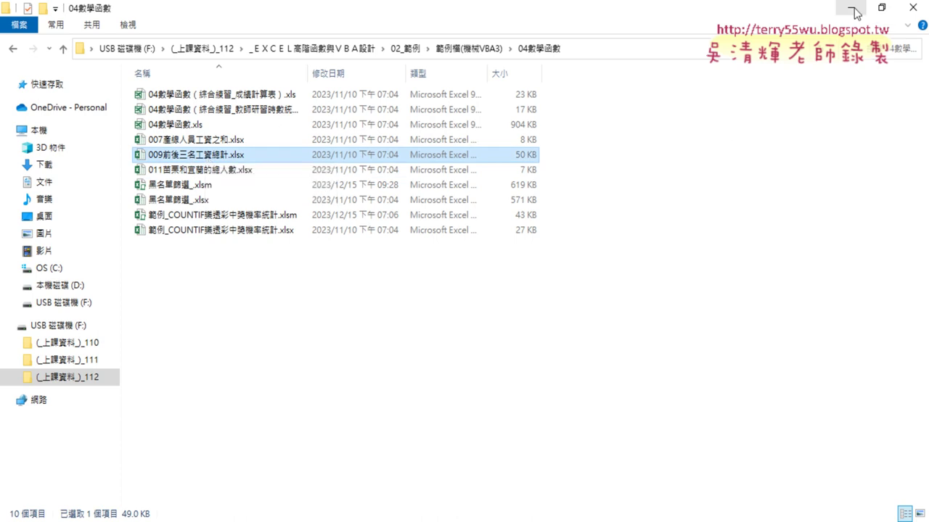
pyautogui.click(851, 7)
pyautogui.click(61, 213)
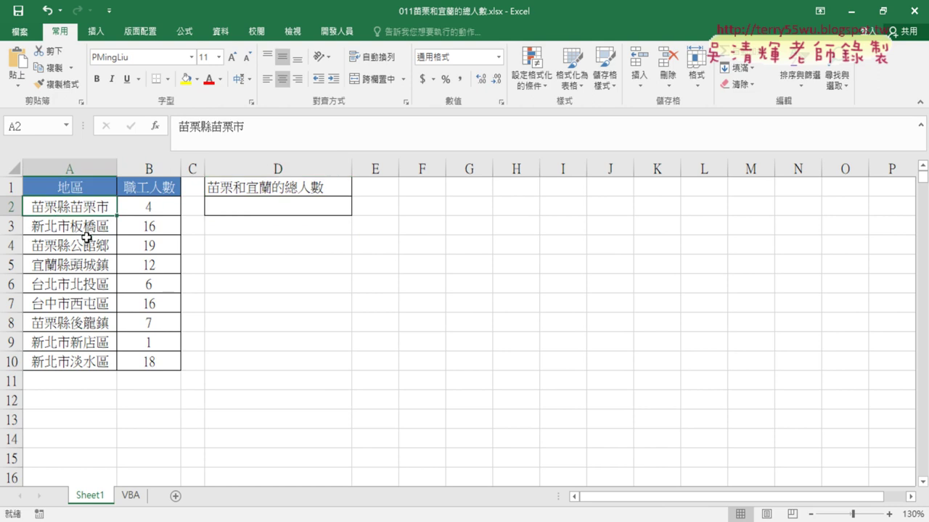
pyautogui.click(87, 169)
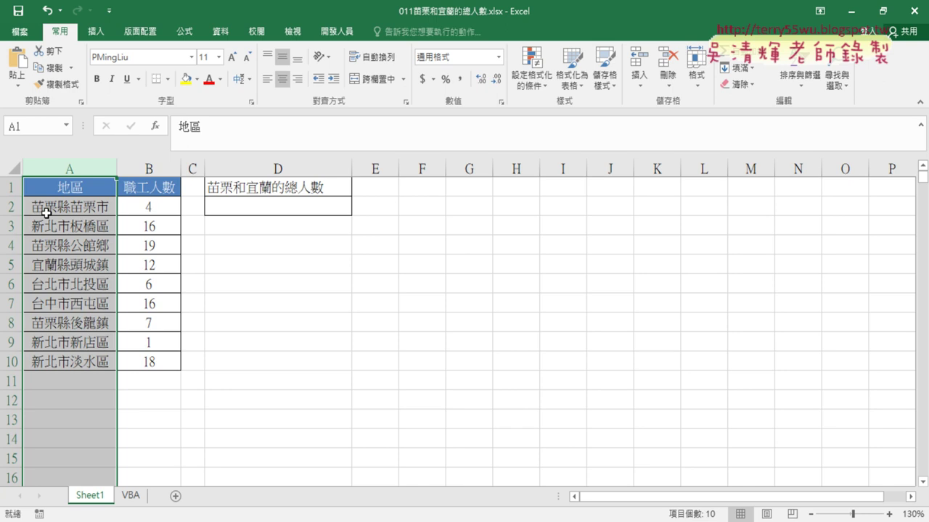
pyautogui.click(50, 265)
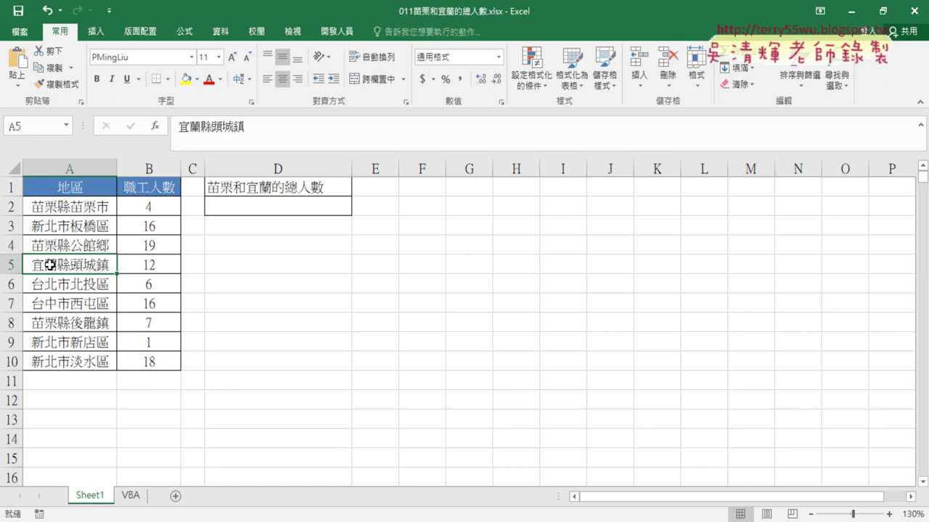
pyautogui.click(152, 208)
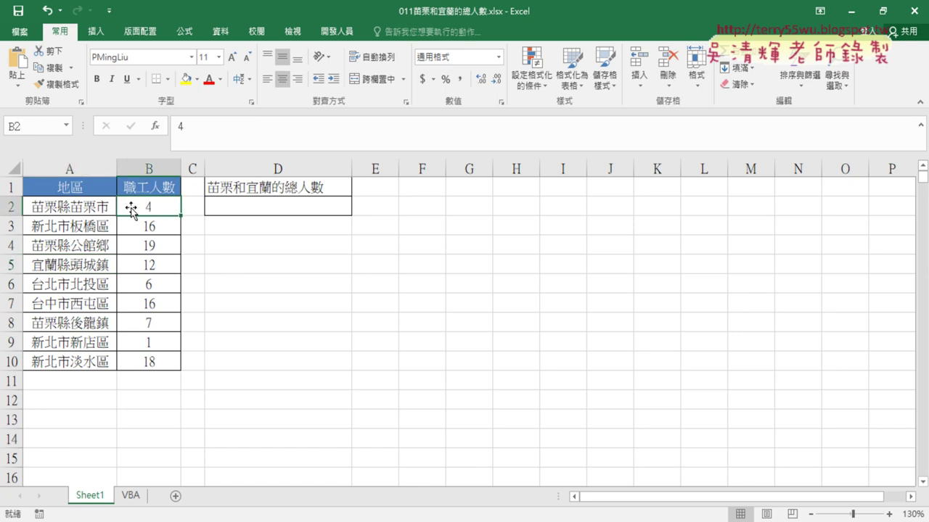
pyautogui.click(59, 208)
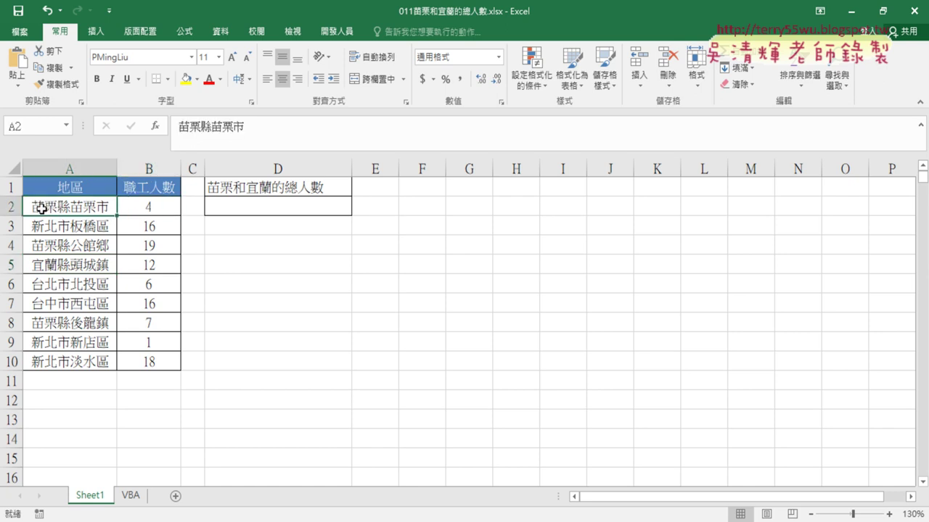
pyautogui.click(53, 248)
pyautogui.click(153, 209)
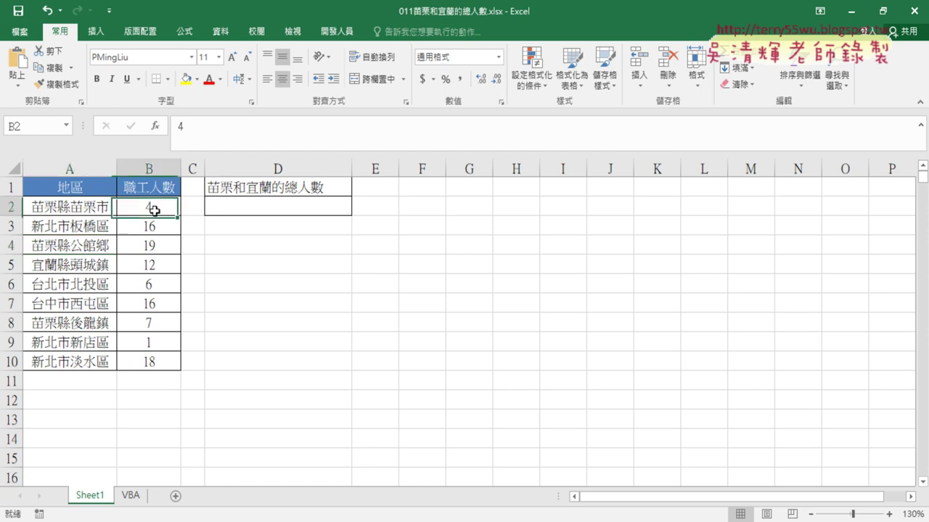
pyautogui.click(158, 245)
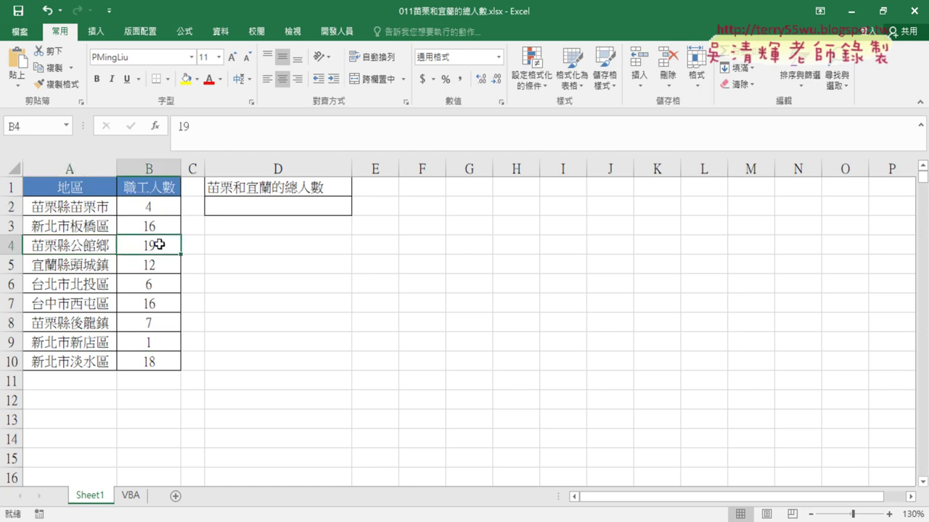
pyautogui.click(300, 209)
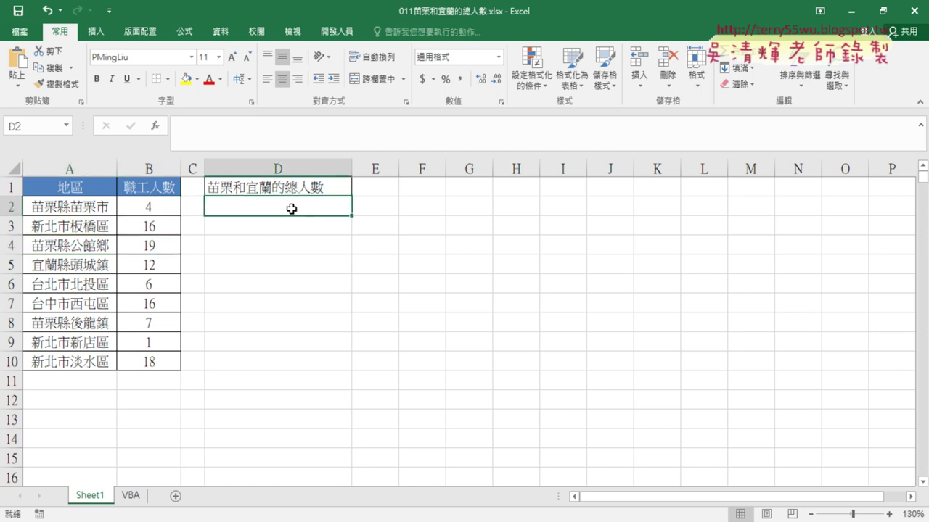
pyautogui.click(167, 208)
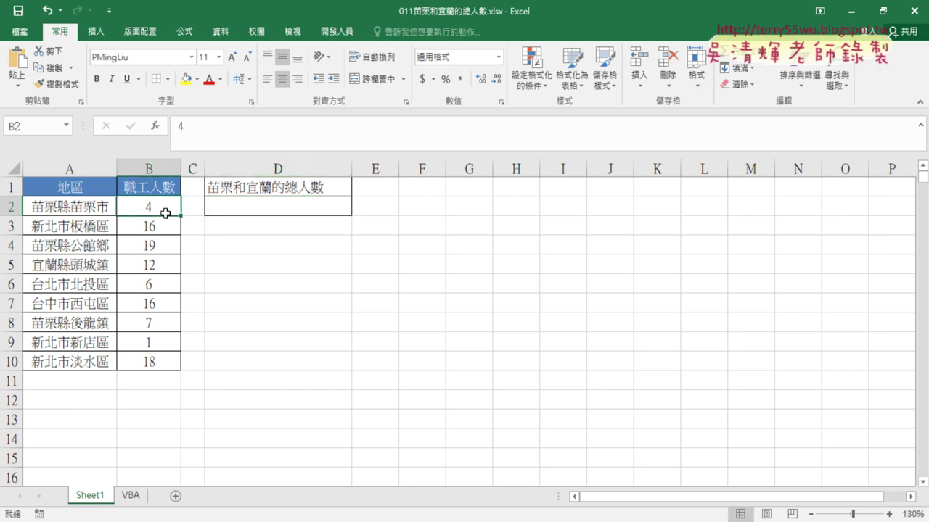
pyautogui.click(160, 250)
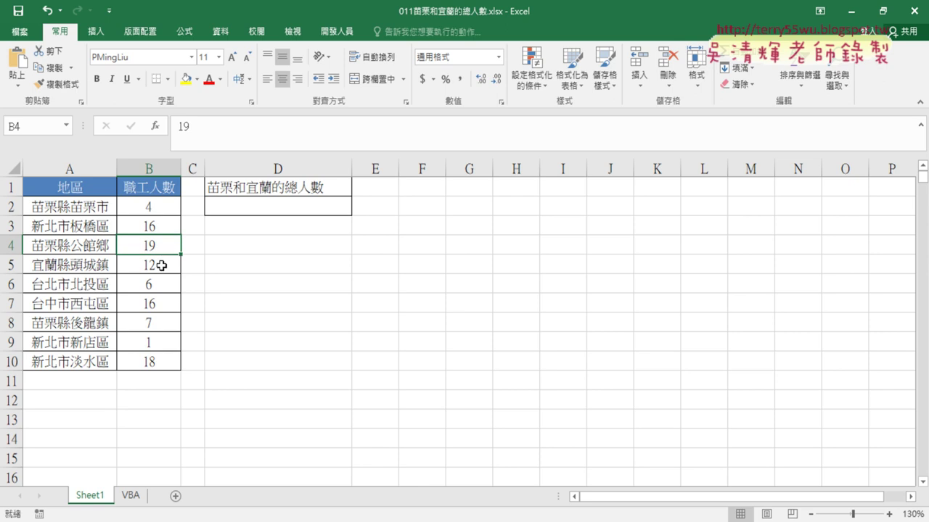
pyautogui.click(161, 266)
pyautogui.click(158, 324)
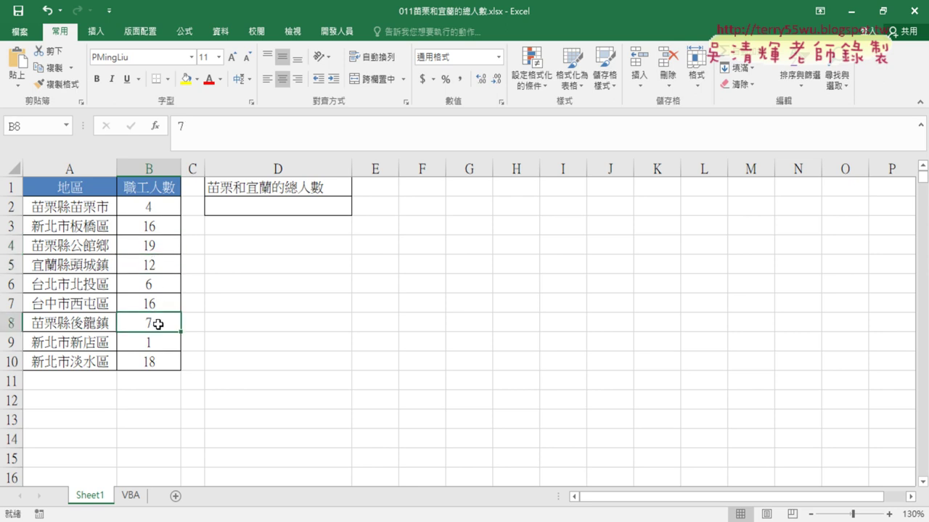
pyautogui.click(266, 209)
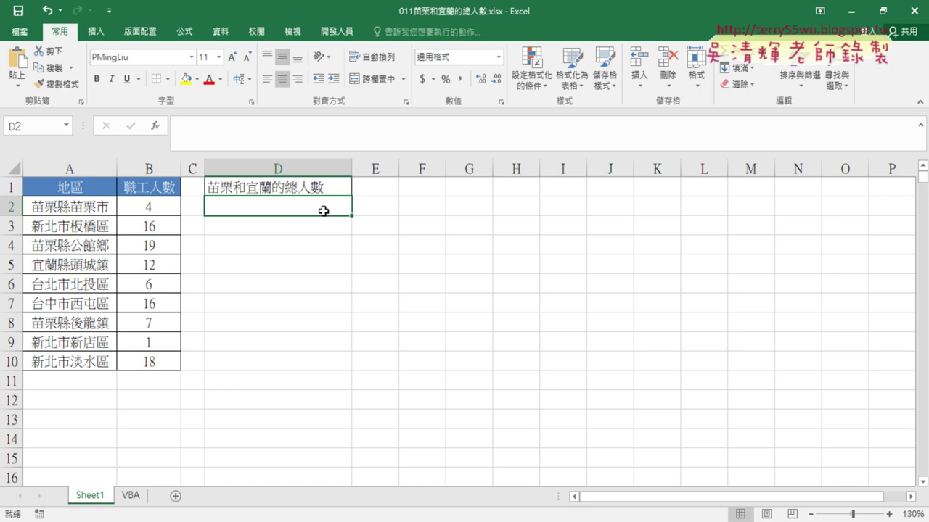
pyautogui.click(224, 138)
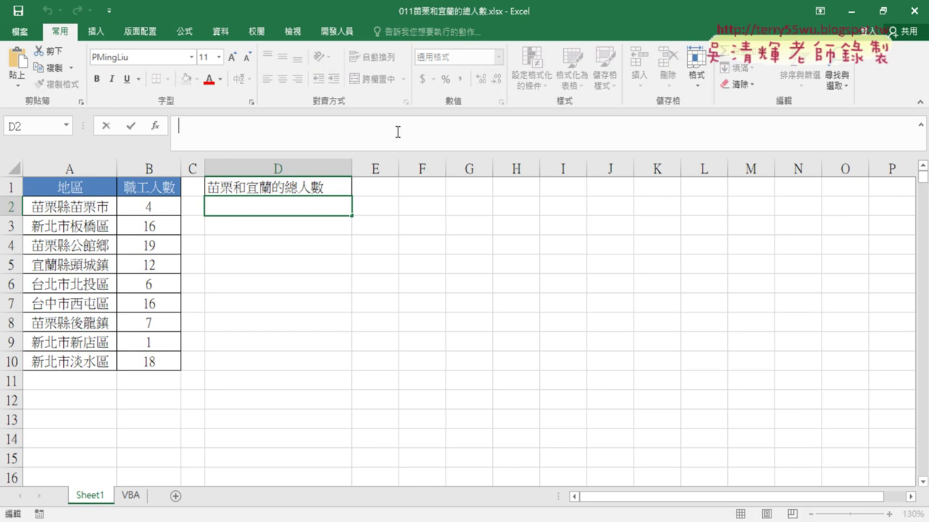
pyautogui.click(146, 168)
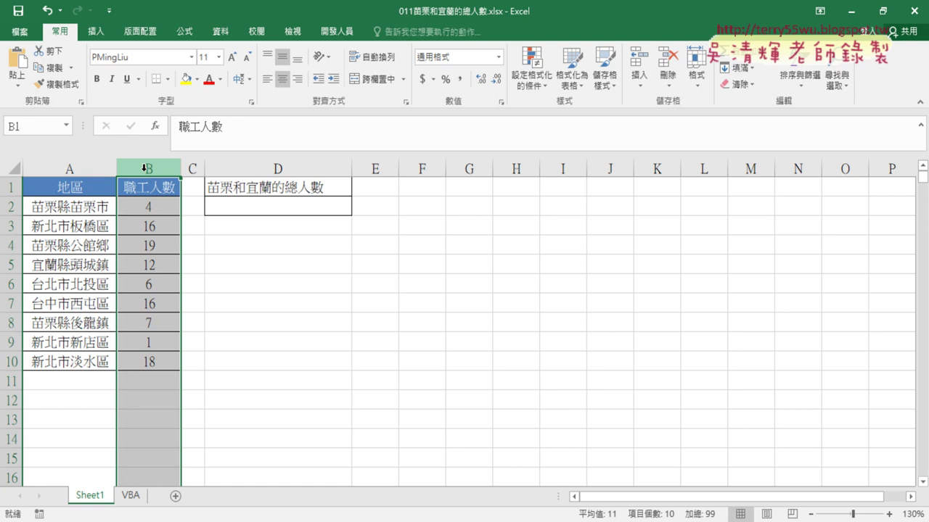
pyautogui.click(83, 168)
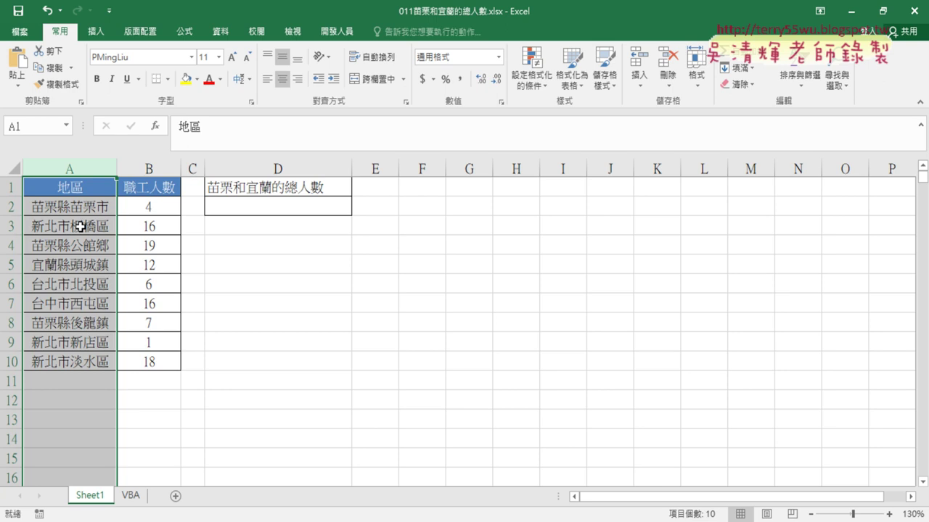
pyautogui.click(283, 210)
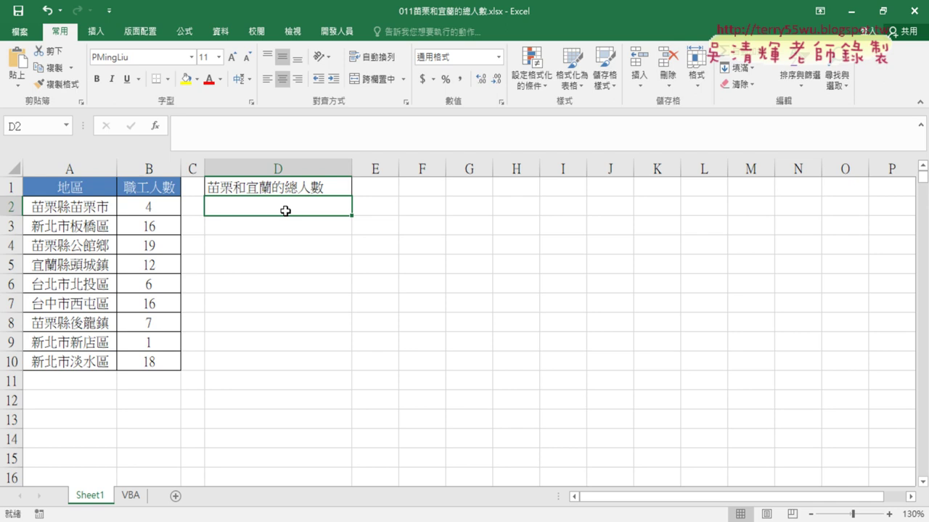
# - Delete the old VBA sheet via 刪除 and confirm, then begin copying Sheet1
pyautogui.rightClick(133, 495)
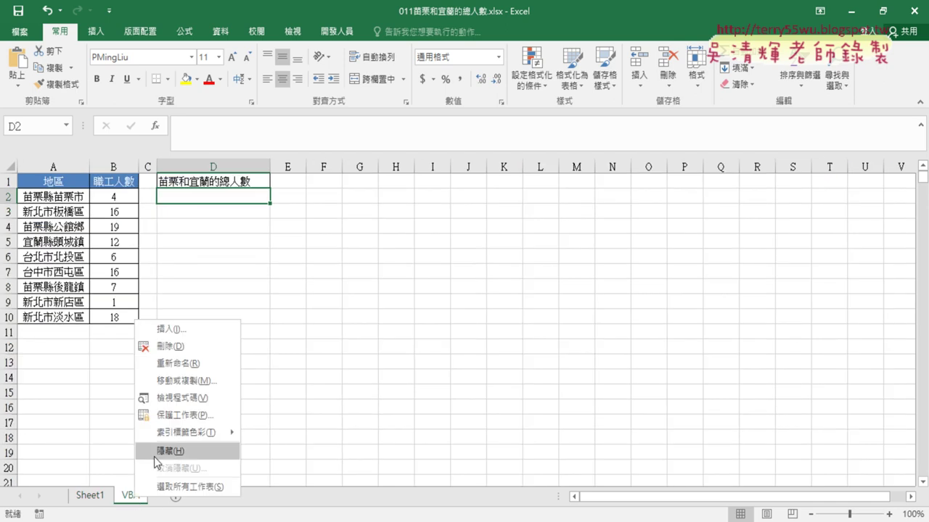
pyautogui.click(181, 347)
pyautogui.click(438, 308)
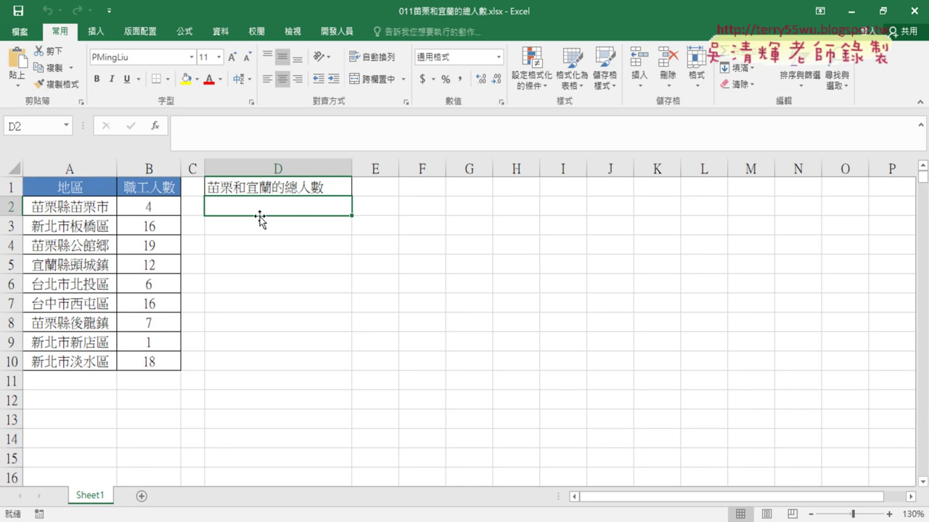
pyautogui.click(262, 127)
pyautogui.moveTo(102, 496); pyautogui.dragTo(146, 493)
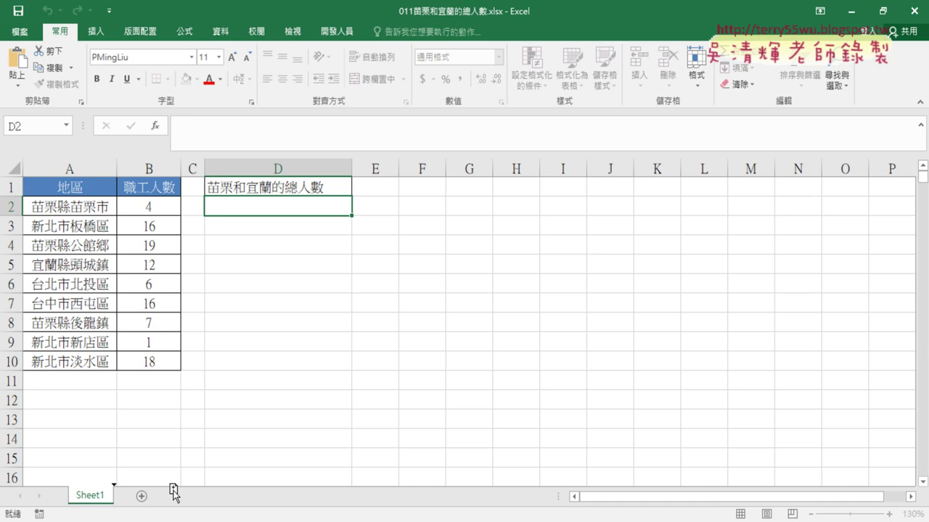
# - Place a copy of Sheet1 after it, rename it 'VBA', and check both sheets
pyautogui.moveTo(175, 494); pyautogui.dragTo(176, 493)
pyautogui.doubleClick(155, 497)
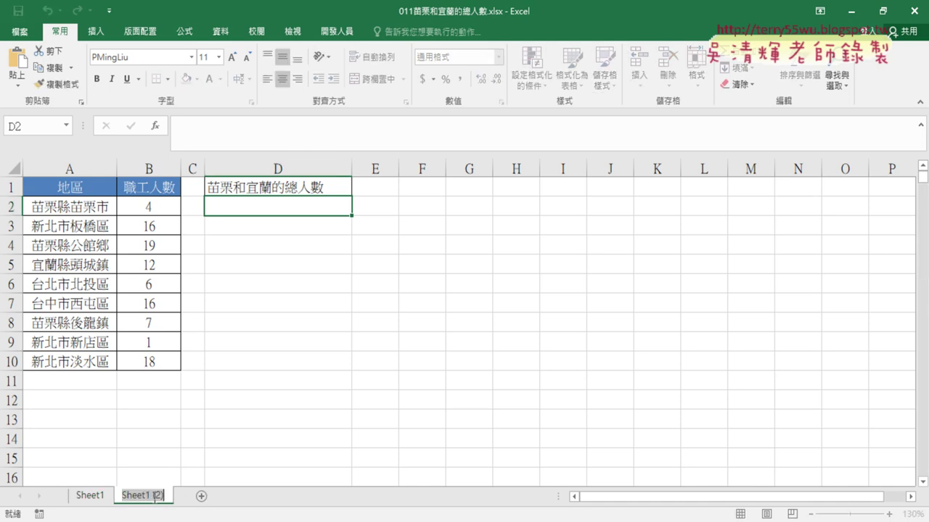
pyautogui.write('V')
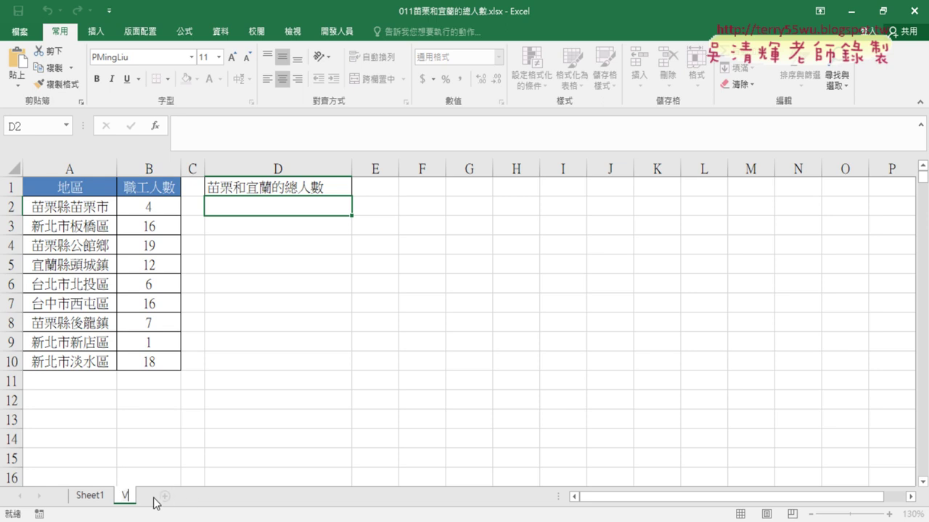
pyautogui.write('BA')
pyautogui.press('Return')
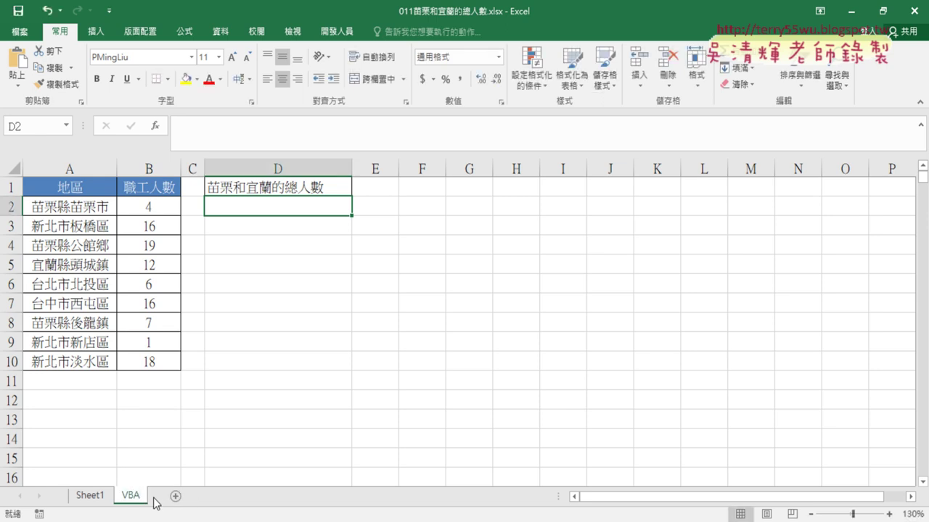
pyautogui.click(98, 497)
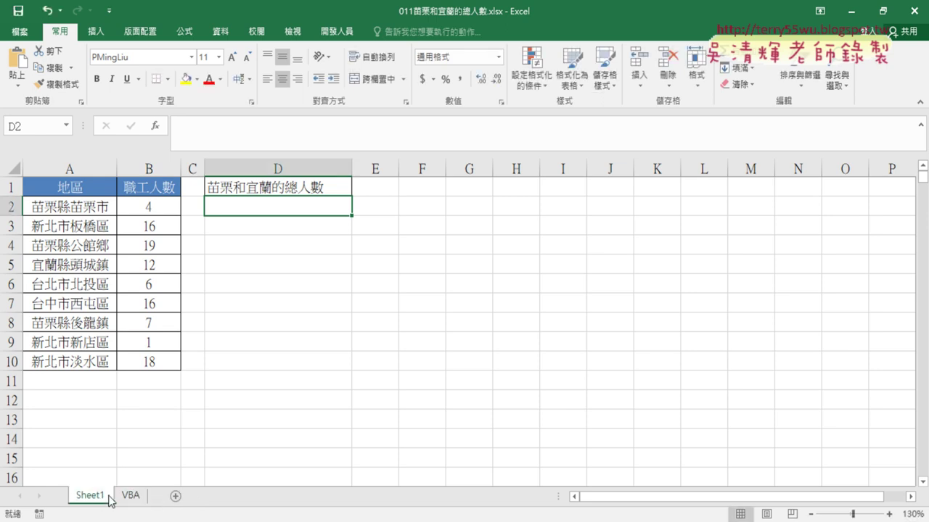
pyautogui.click(134, 497)
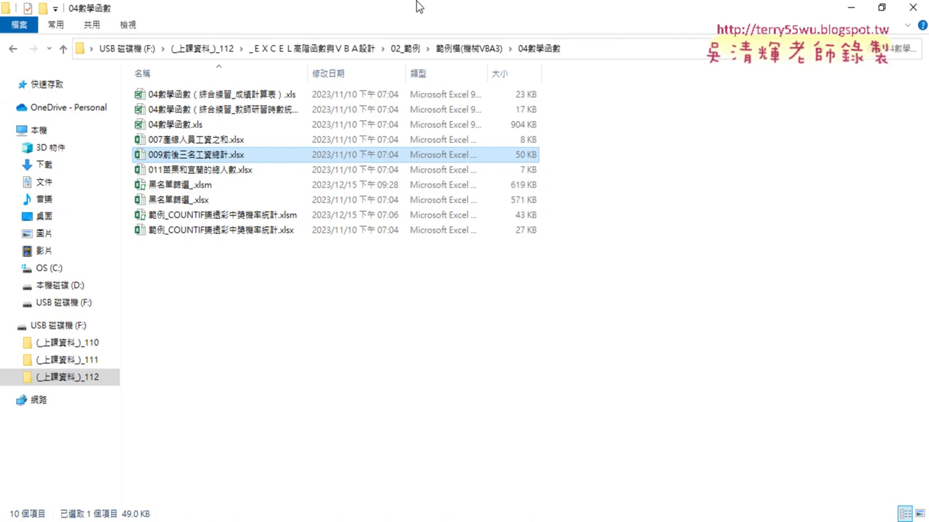
# - Select 011苗栗和宜蘭的總人數.xlsx in File Explorer, then stop the EVO broadcast with 停止
pyautogui.moveTo(417, 7); pyautogui.dragTo(476, 51)
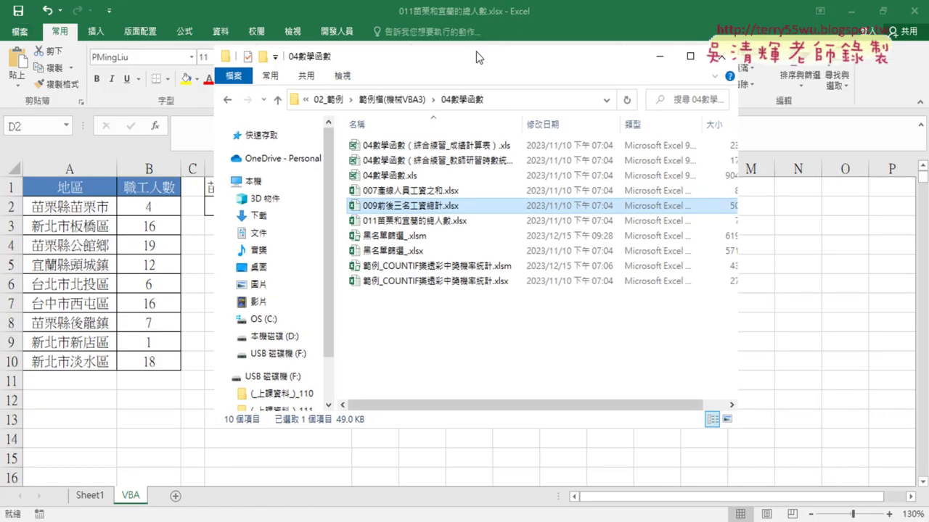
pyautogui.click(378, 222)
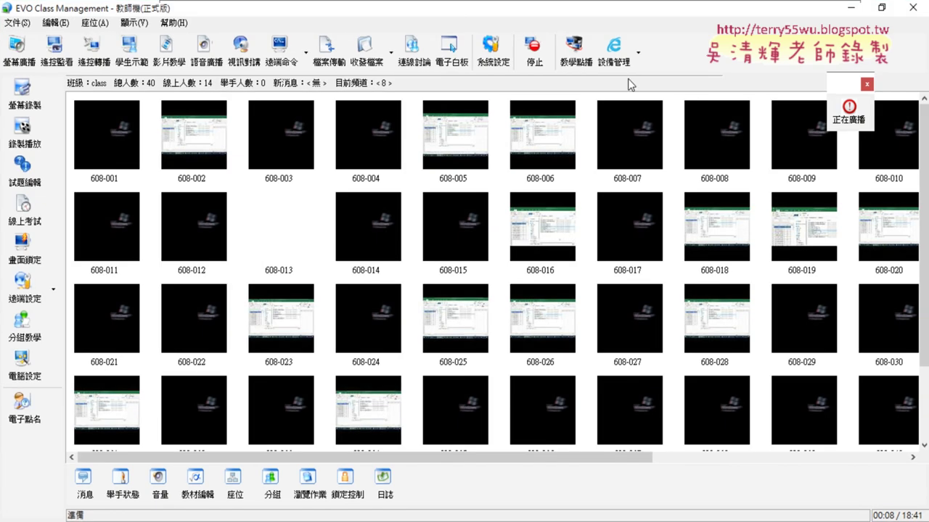
pyautogui.click(533, 58)
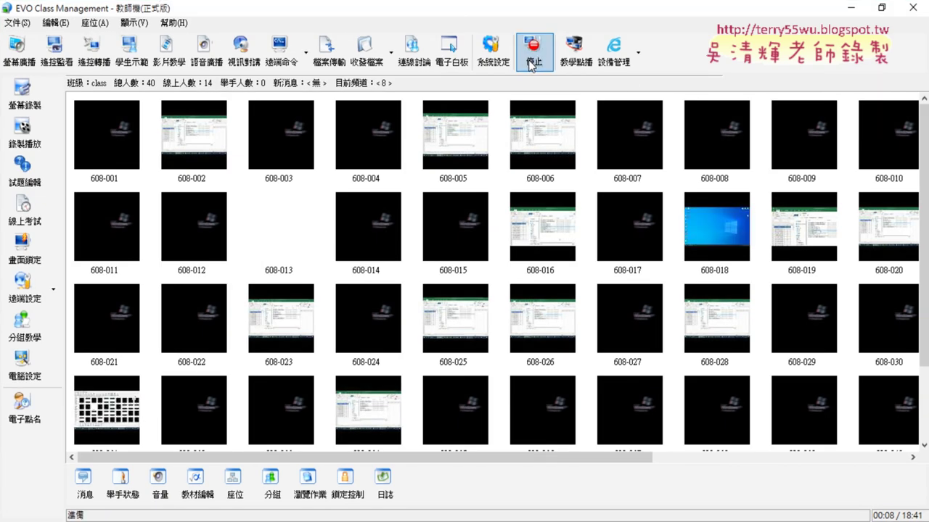